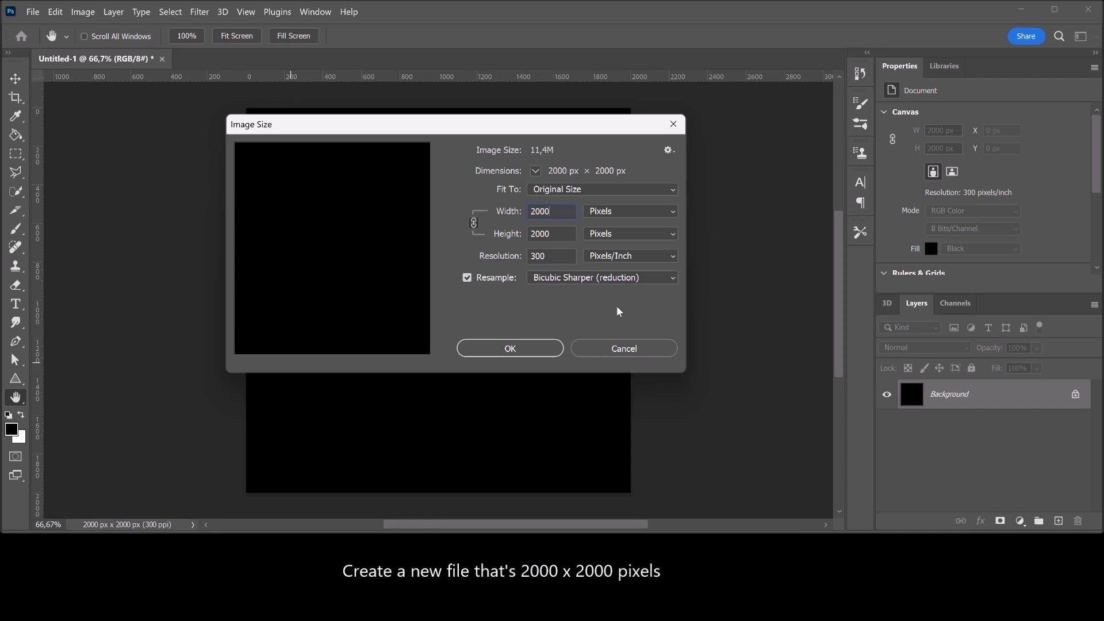
# Keep the image size at 2000 x 2000 pixels and create a guide layout with 2 columns and 2 rows
pyautogui.press('Return')
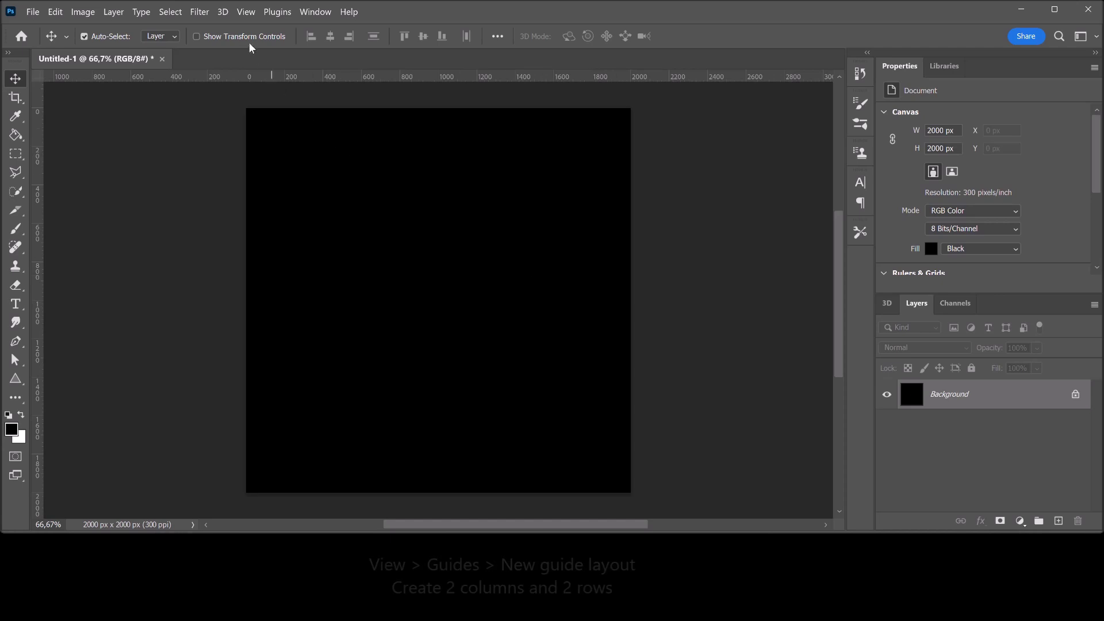
pyautogui.click(246, 12)
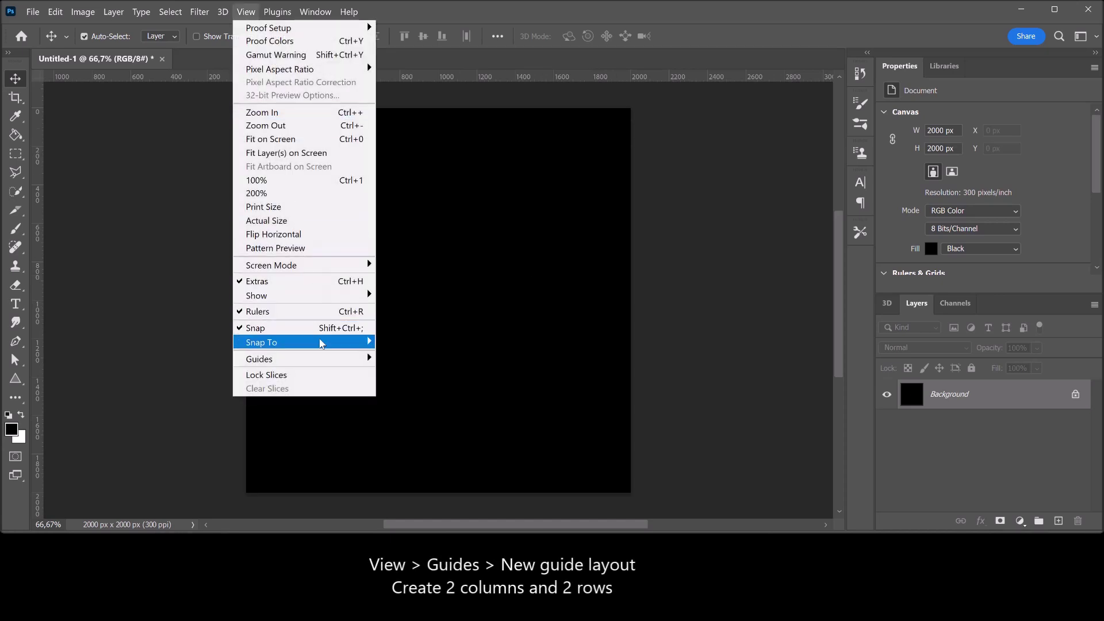
pyautogui.moveTo(323, 361)
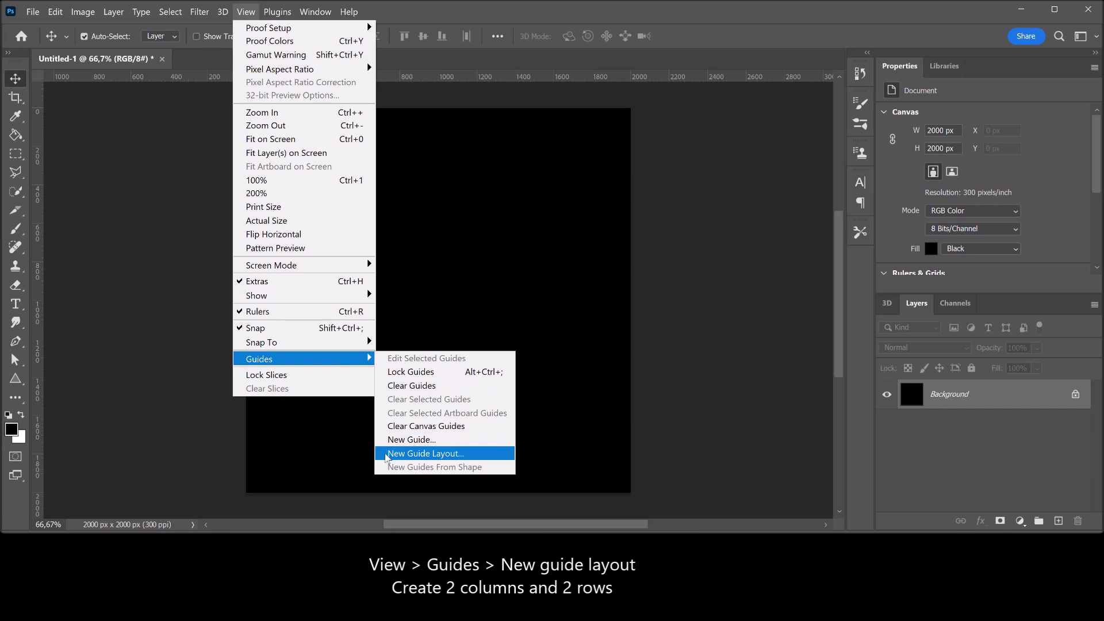
pyautogui.click(426, 454)
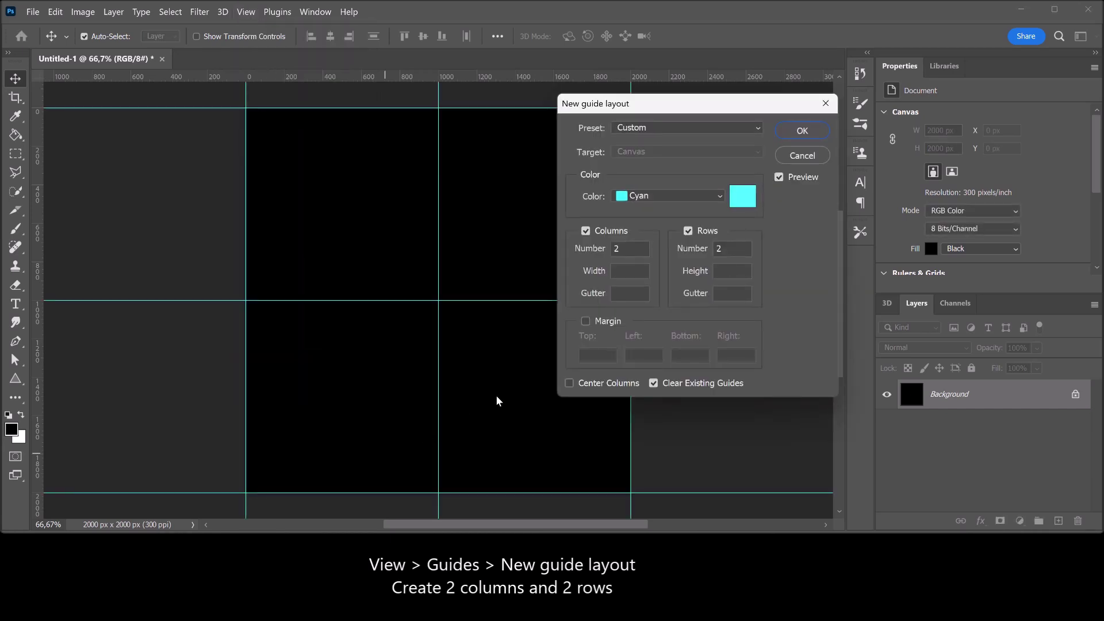
pyautogui.doubleClick(634, 250)
pyautogui.doubleClick(734, 248)
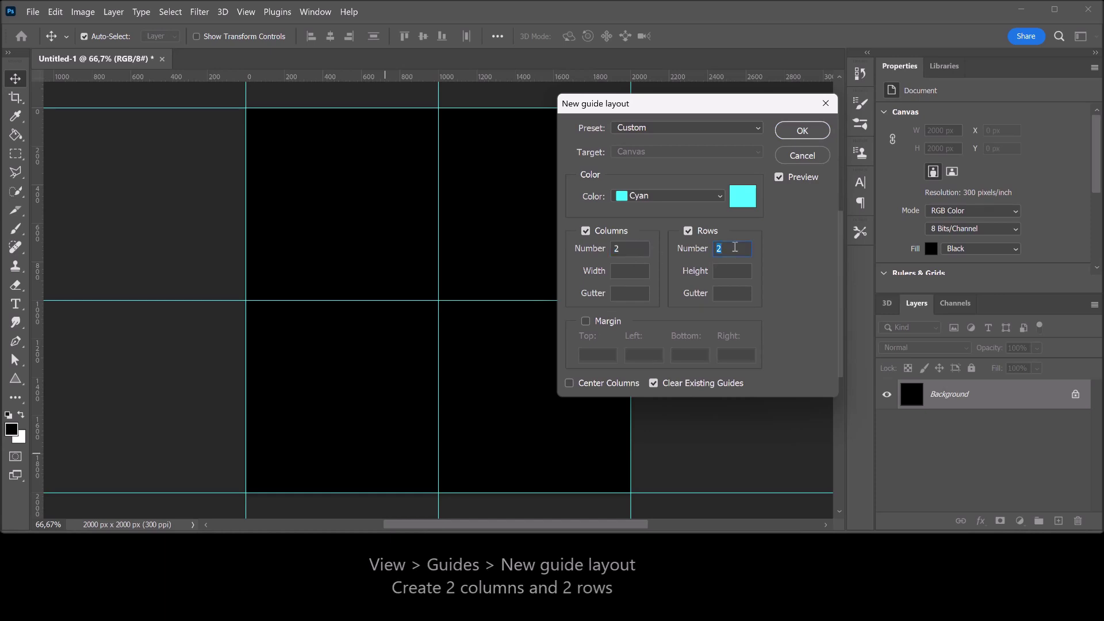
pyautogui.click(803, 130)
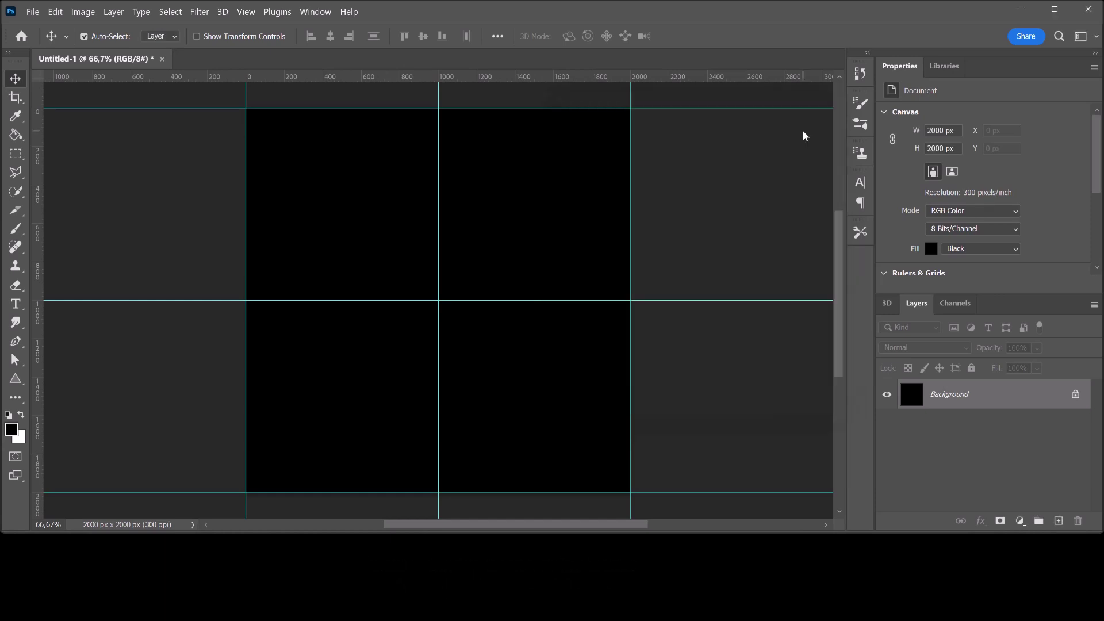
# Set up the Triangle tool in Shape mode with no fill and a white 1 px stroke
pyautogui.click(15, 381)
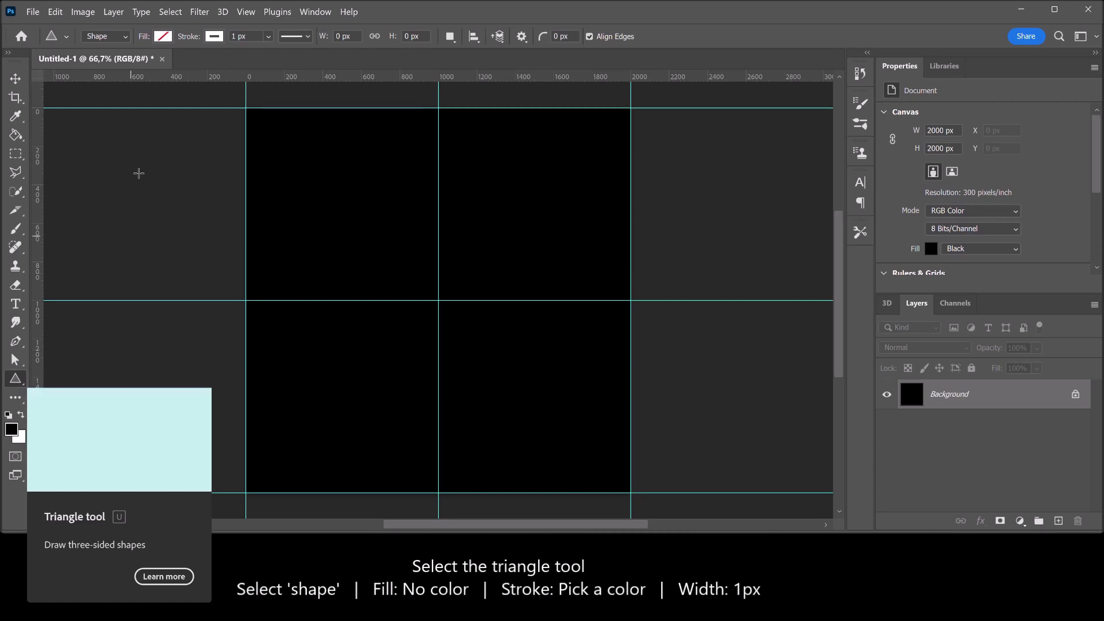
pyautogui.click(124, 37)
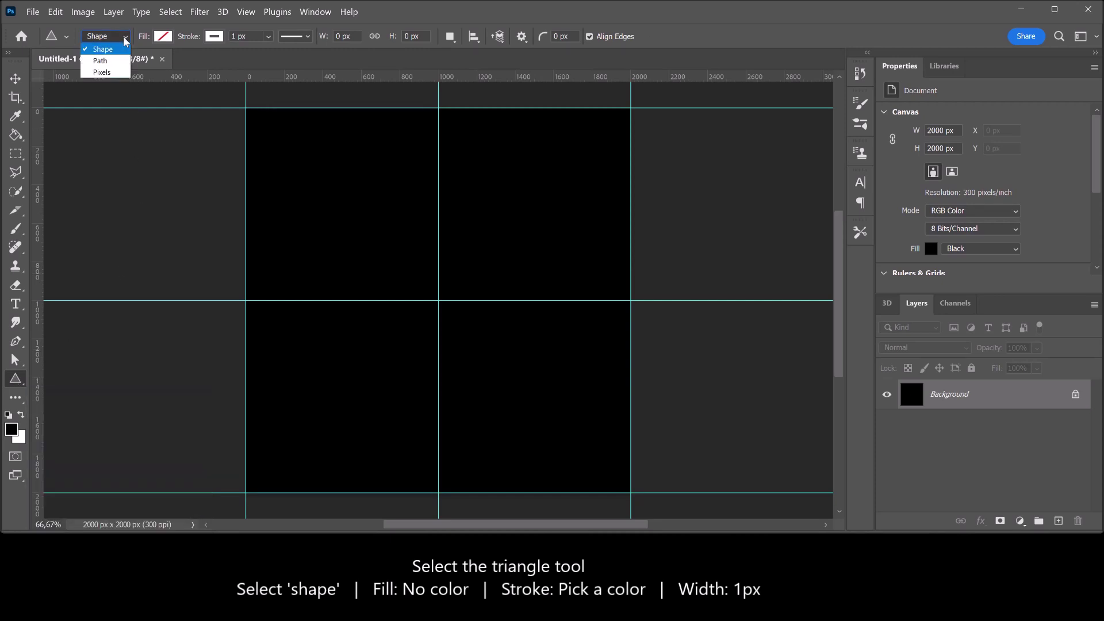
pyautogui.click(124, 39)
pyautogui.click(167, 38)
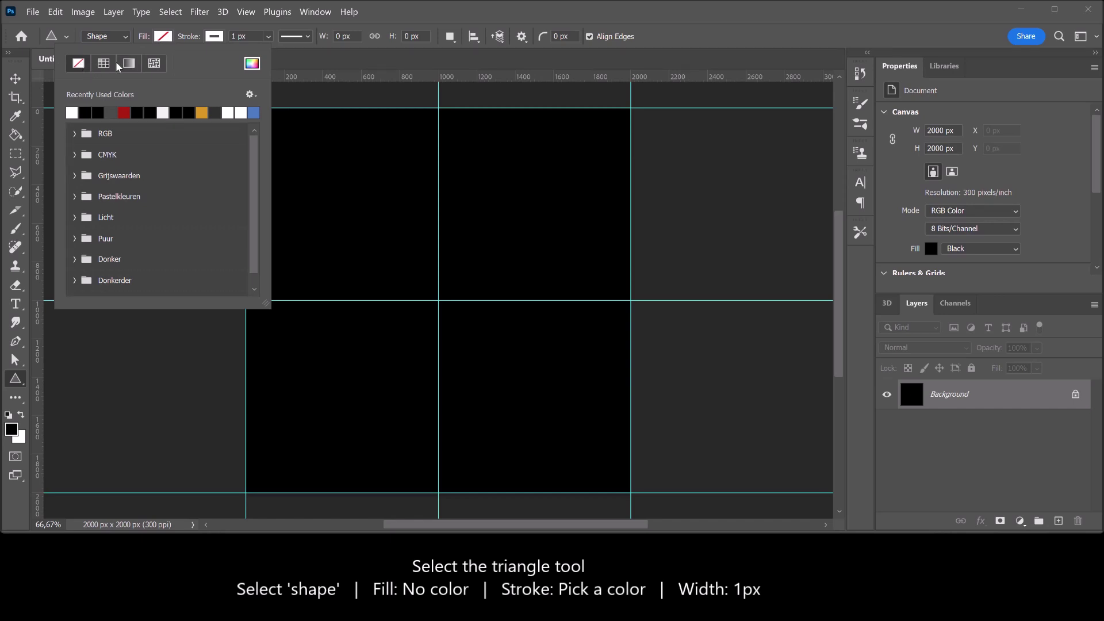
pyautogui.click(214, 38)
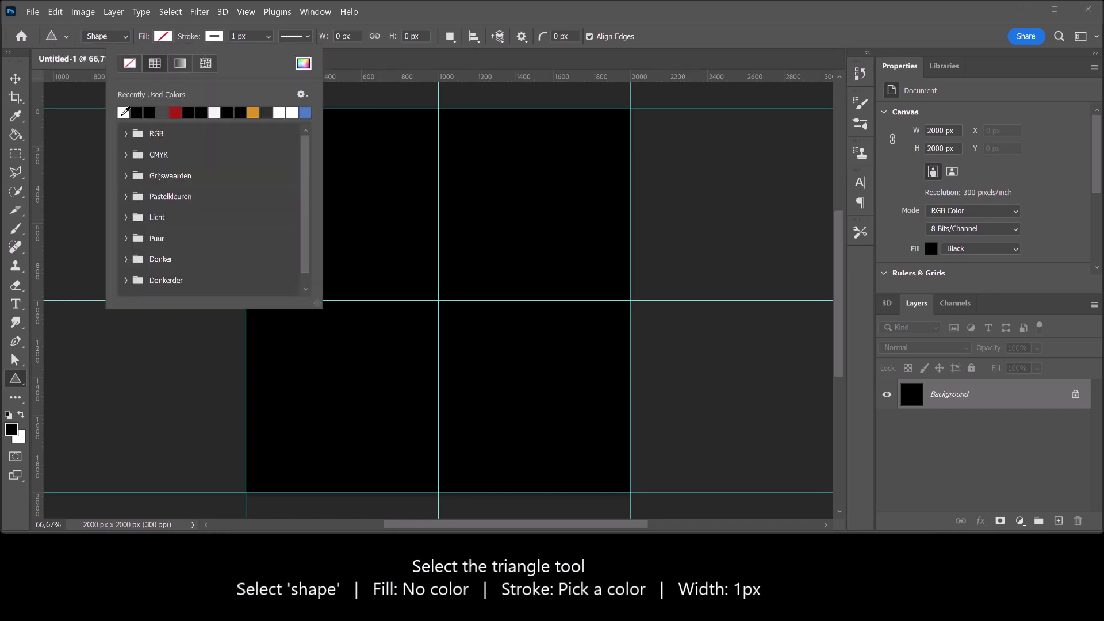
pyautogui.click(255, 35)
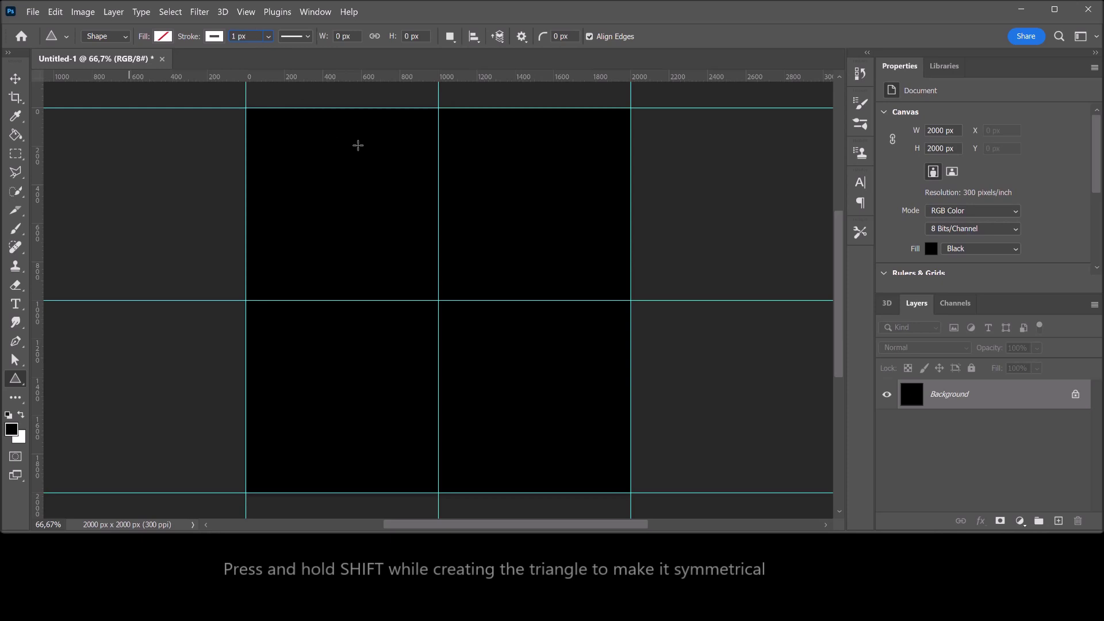
# Draw a symmetrical triangle in the upper half of the canvas and set its width to 900 px with proportions linked
pyautogui.moveTo(359, 149); pyautogui.dragTo(571, 374)
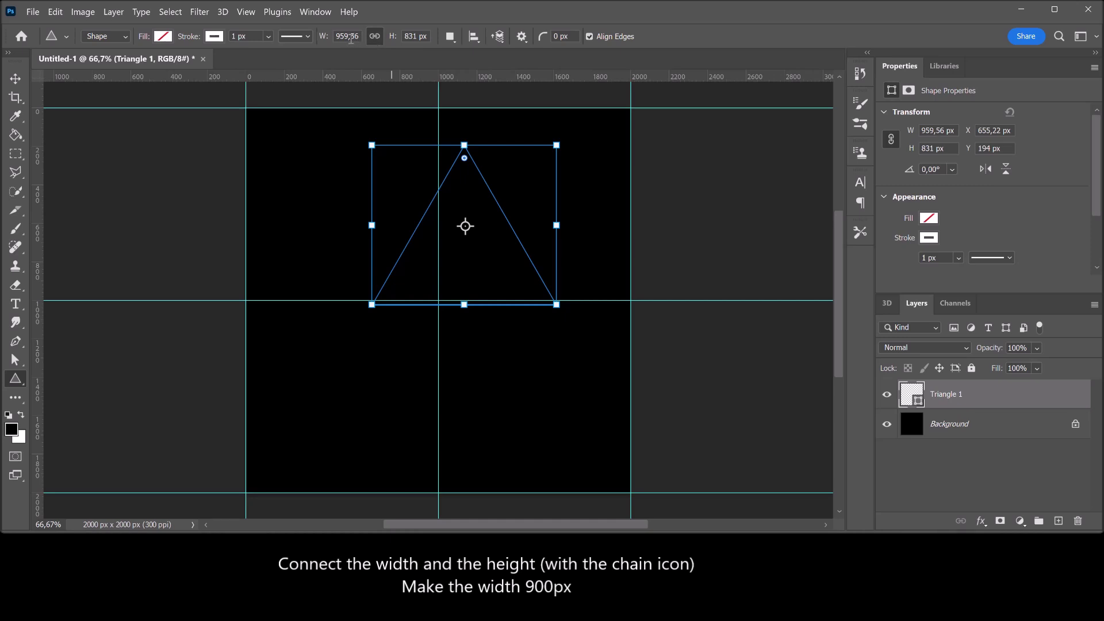
pyautogui.moveTo(352, 37); pyautogui.dragTo(340, 36)
pyautogui.write('900')
pyautogui.press('Return')
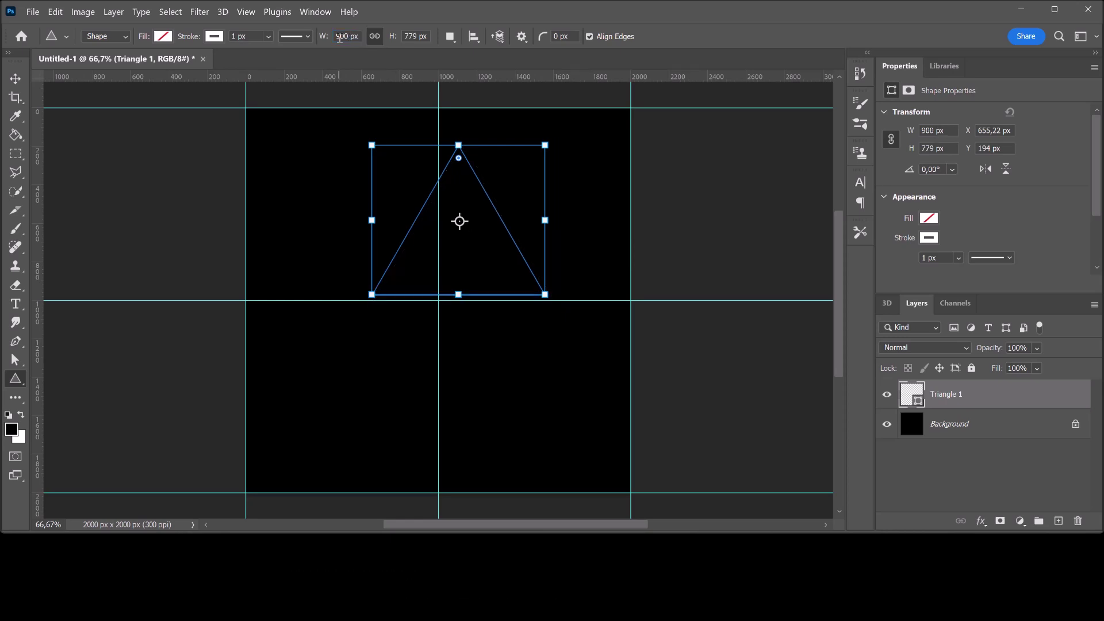
# Move the triangle so its lower-left corner sits on the guide intersection at the canvas center
pyautogui.click(14, 81)
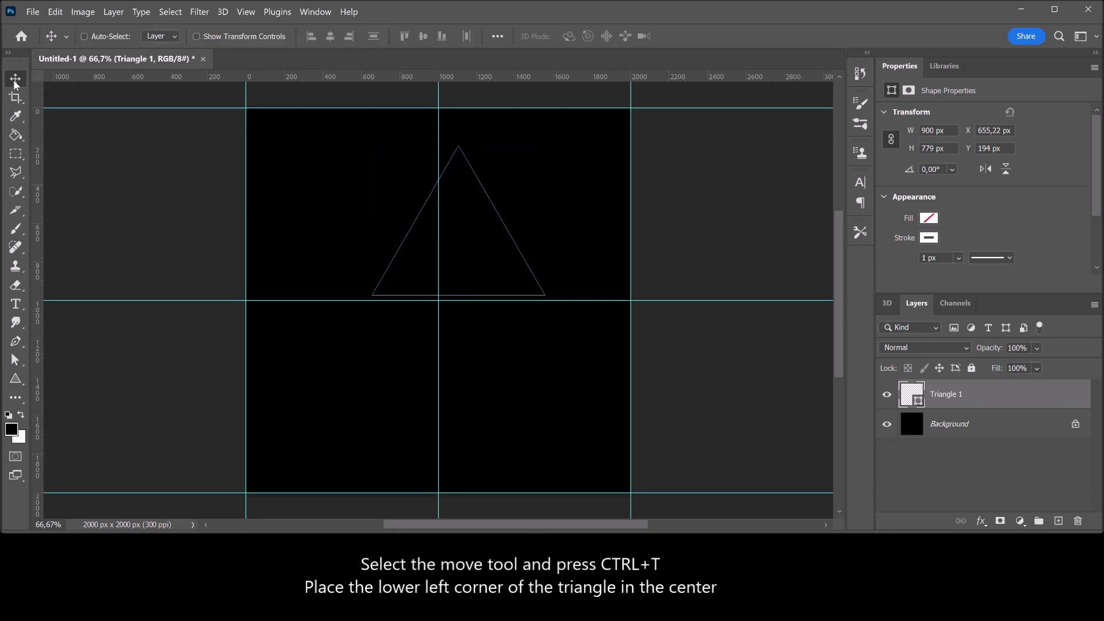
pyautogui.hotkey('ctrl', 't')
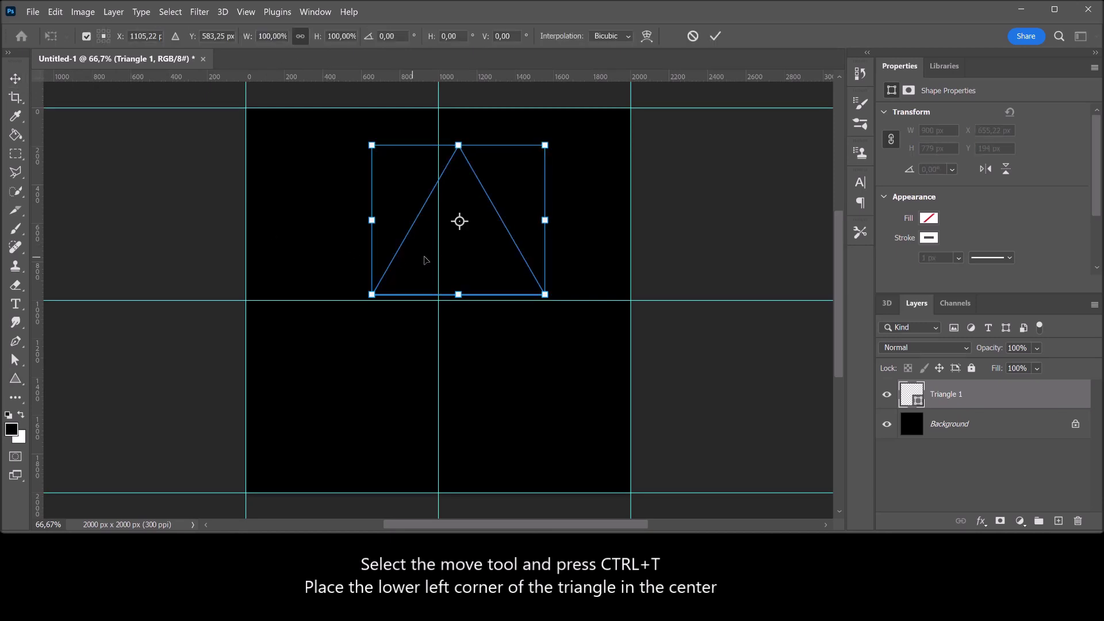
pyautogui.moveTo(470, 256); pyautogui.dragTo(531, 263)
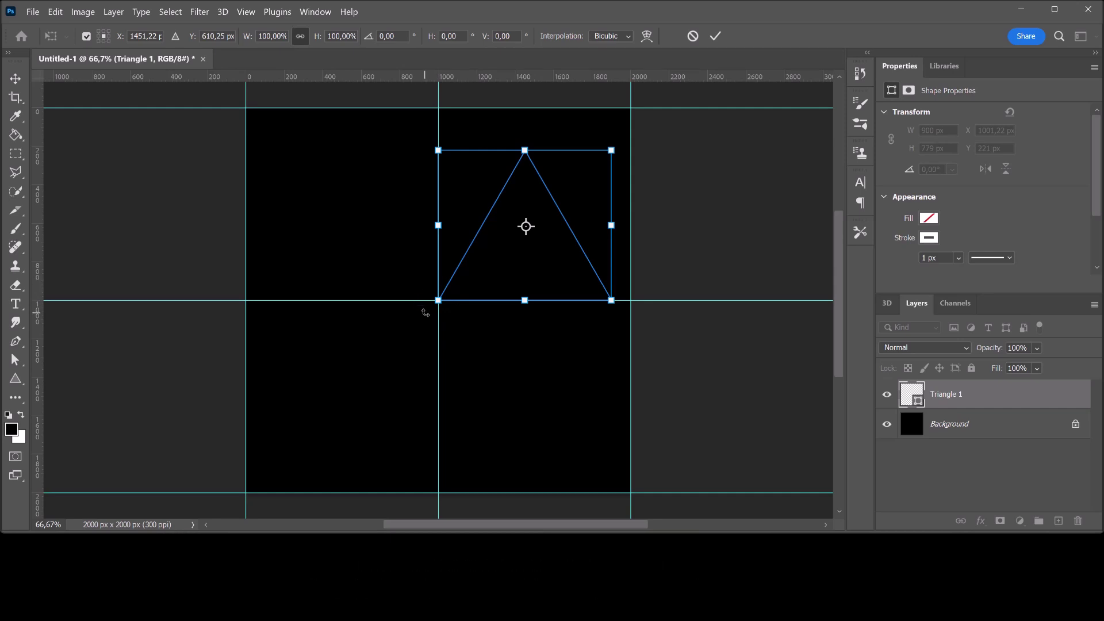
pyautogui.click(715, 37)
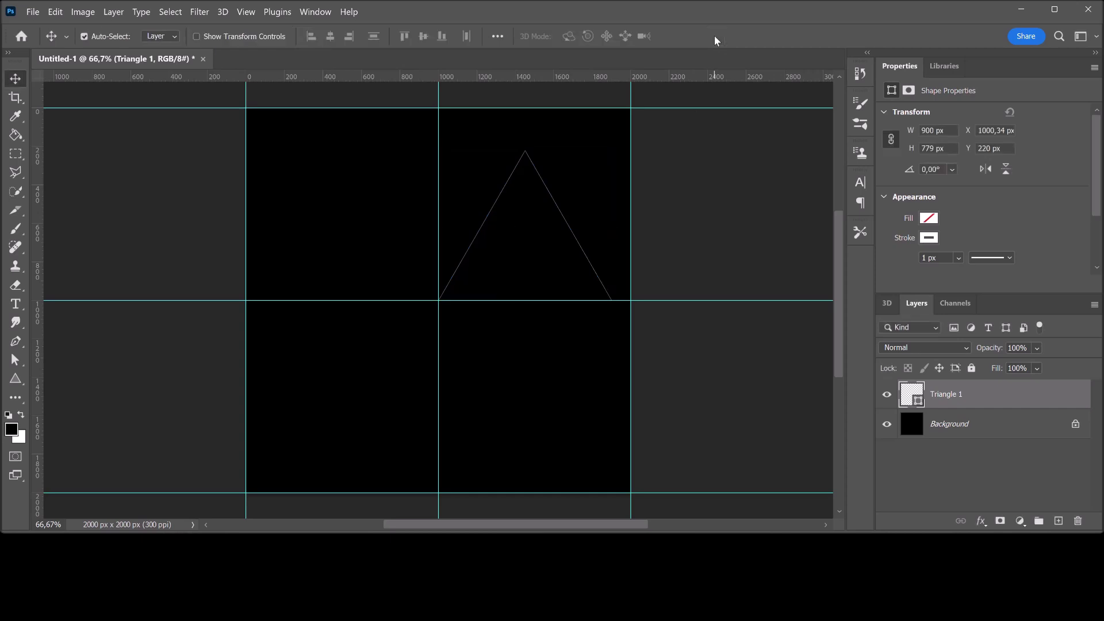
# Duplicate the triangle layer and place the copy's transform reference point at the canvas center
pyautogui.hotkey('ctrl', 'j')
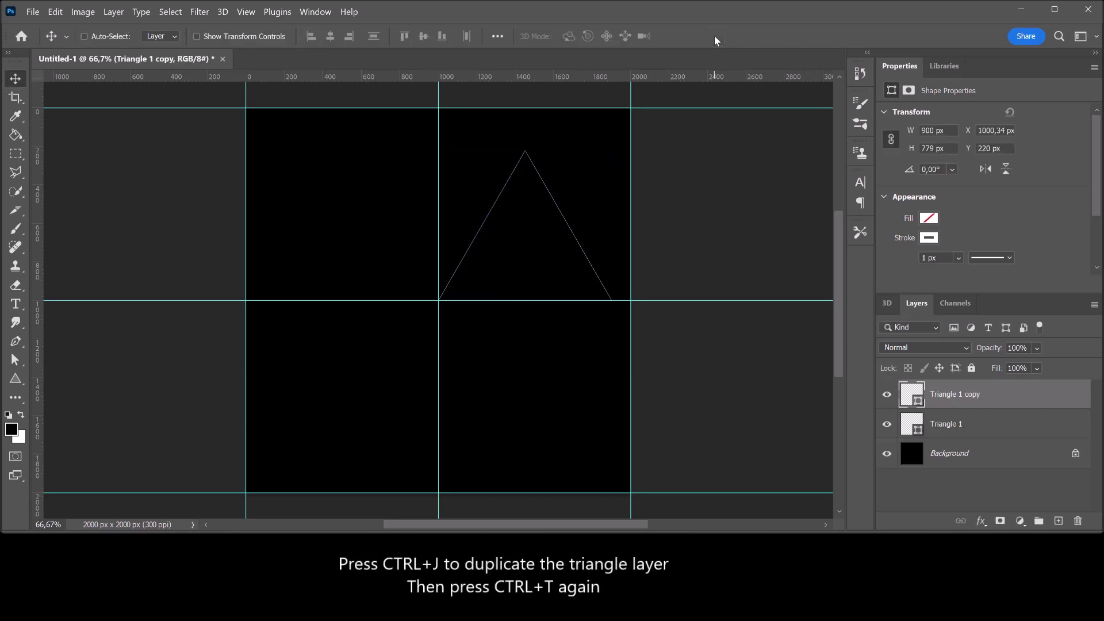
pyautogui.press('ctrl')
pyautogui.hotkey('ctrl', 't')
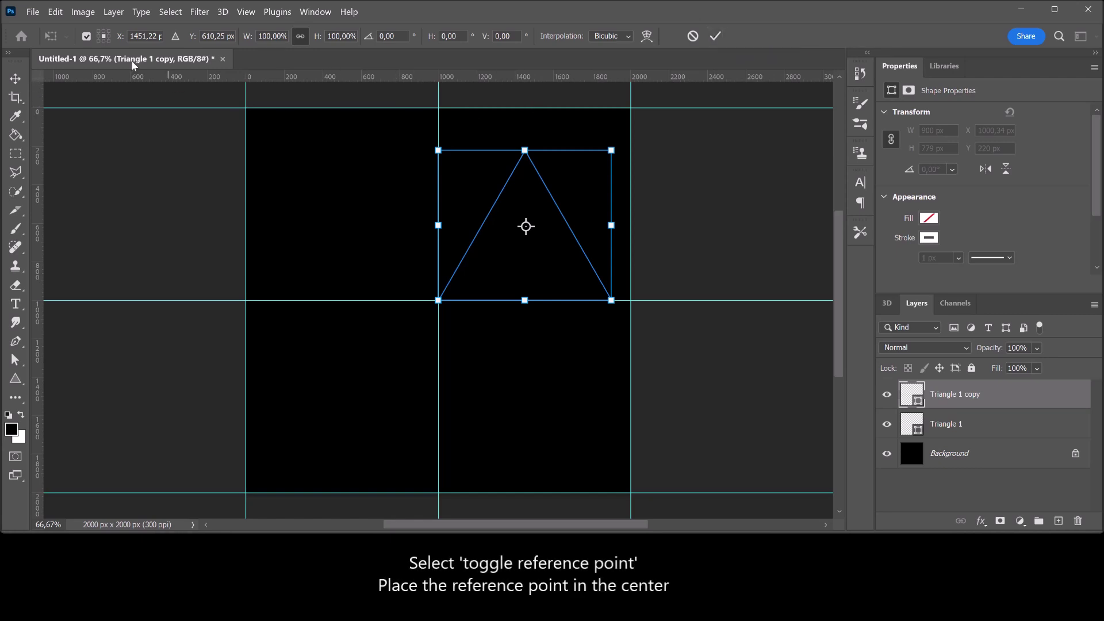
pyautogui.click(85, 35)
pyautogui.click(87, 37)
pyautogui.moveTo(525, 227); pyautogui.dragTo(439, 300)
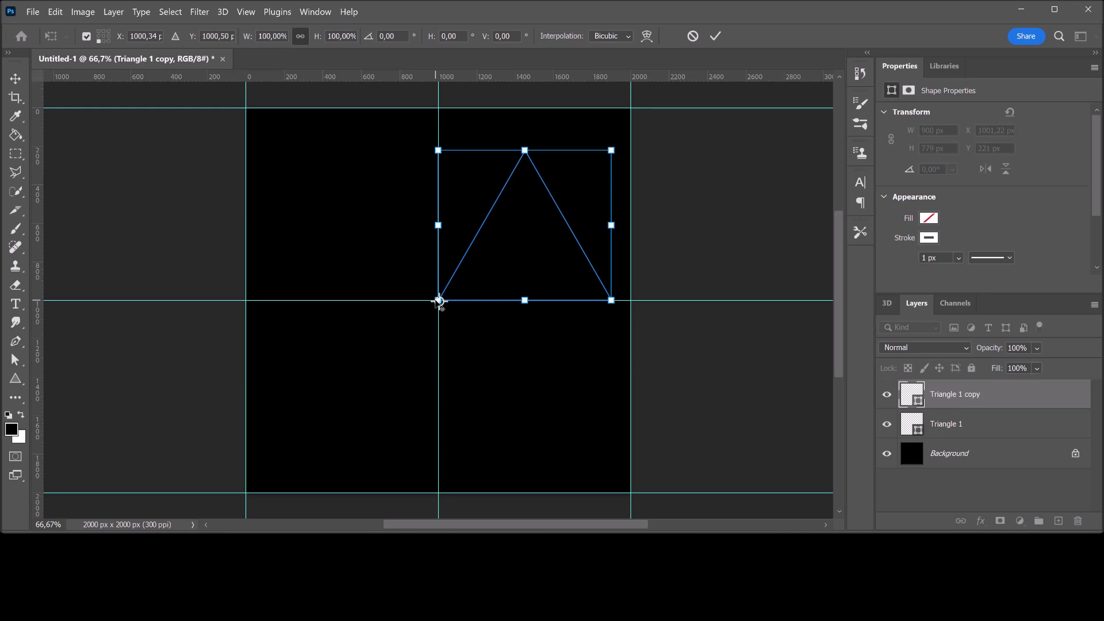
# Scale the triangle copy to 99% in width and height with the proportions linked
pyautogui.click(301, 37)
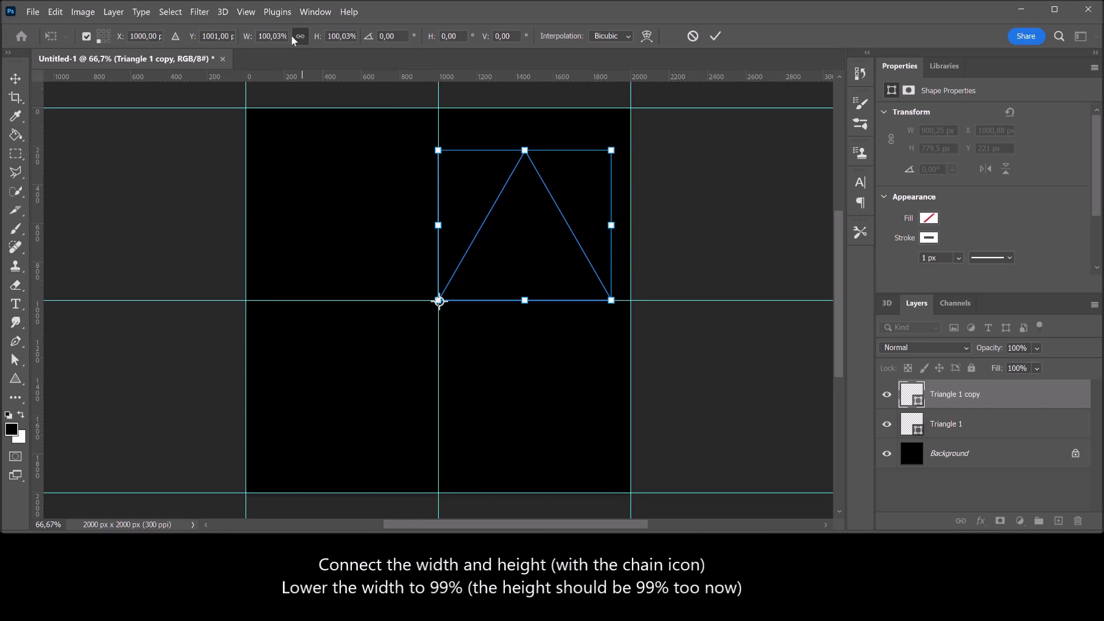
pyautogui.click(275, 37)
pyautogui.write('99')
pyautogui.press('Return')
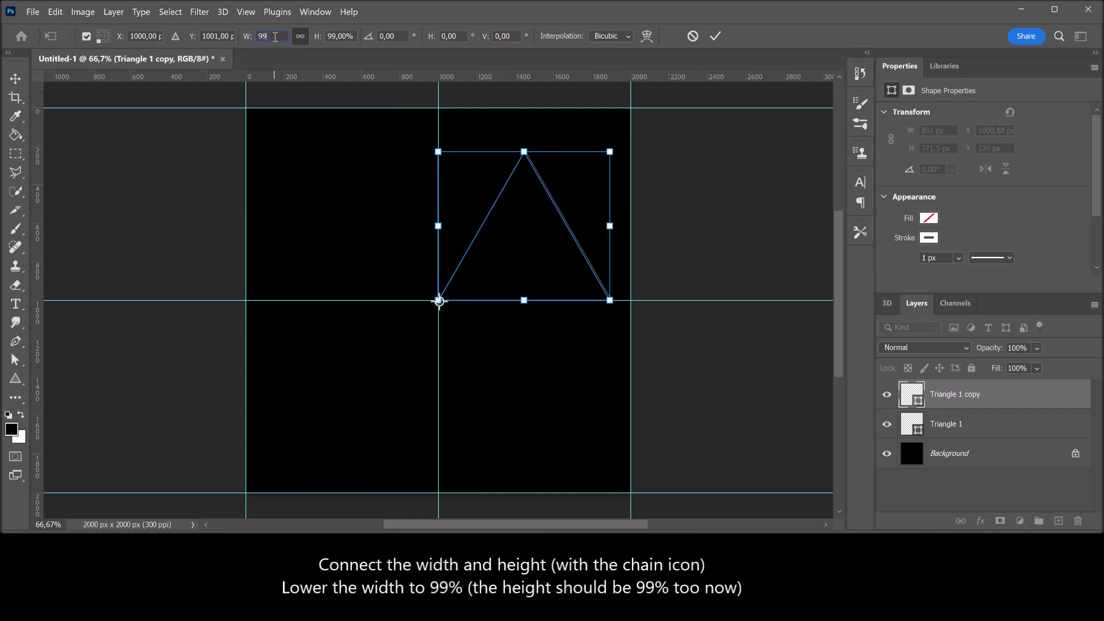
pyautogui.click(352, 37)
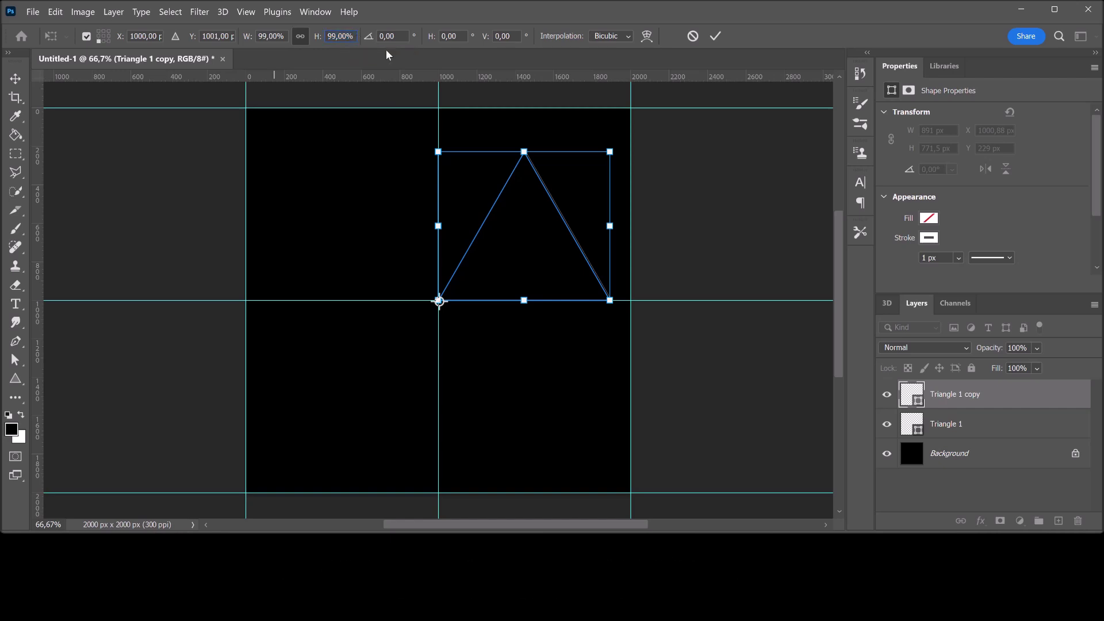
# Rotate the triangle copy by -15° around the canvas center and apply the transform
pyautogui.click(403, 37)
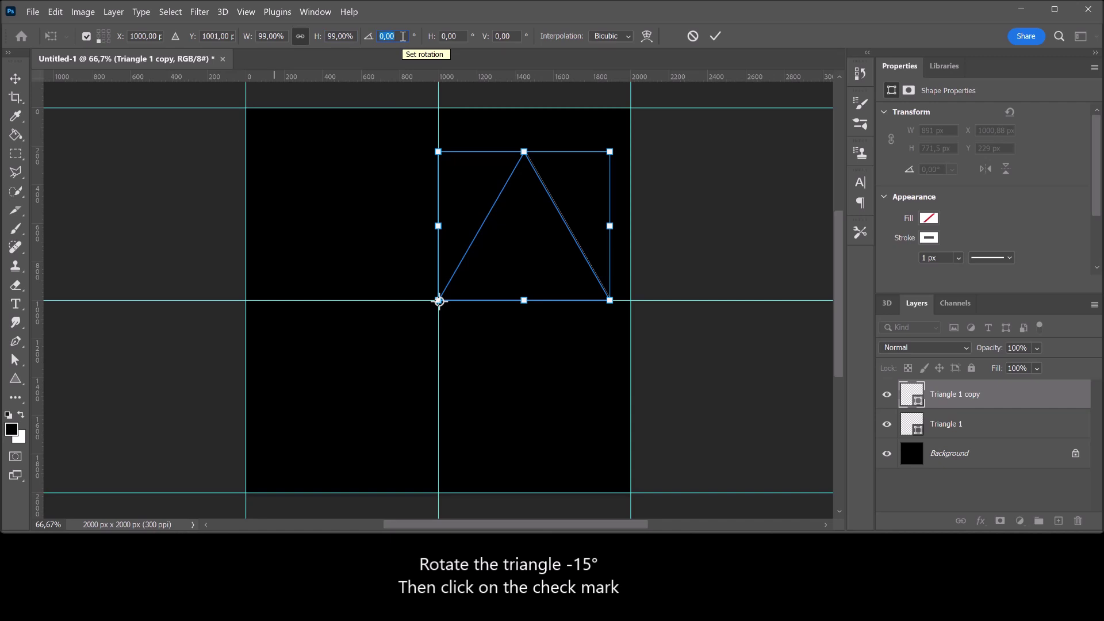
pyautogui.write('-15')
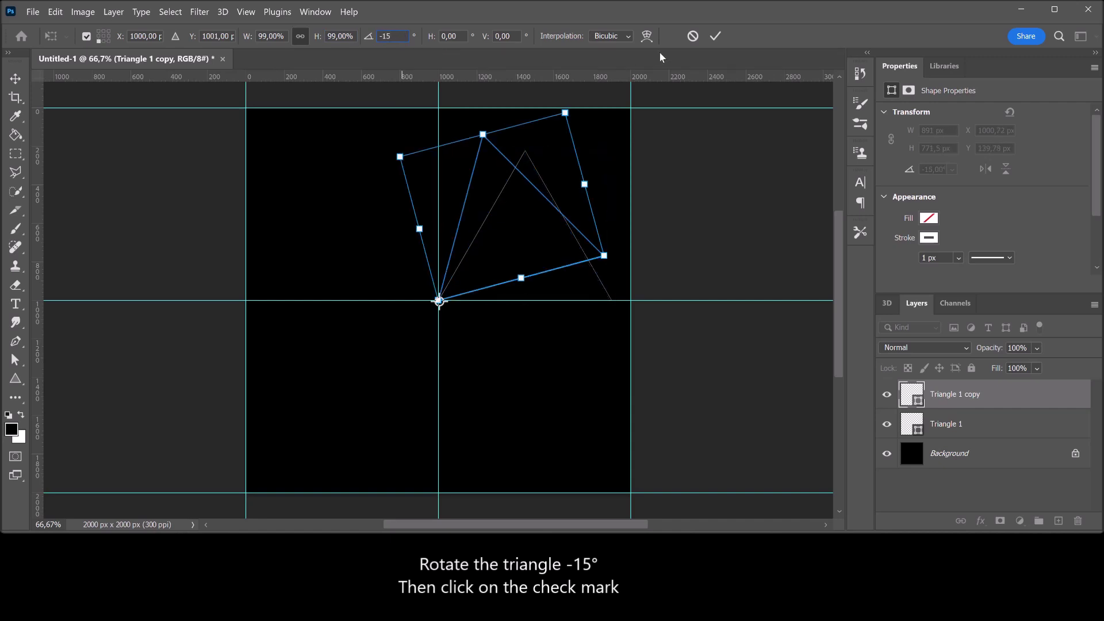
pyautogui.click(714, 37)
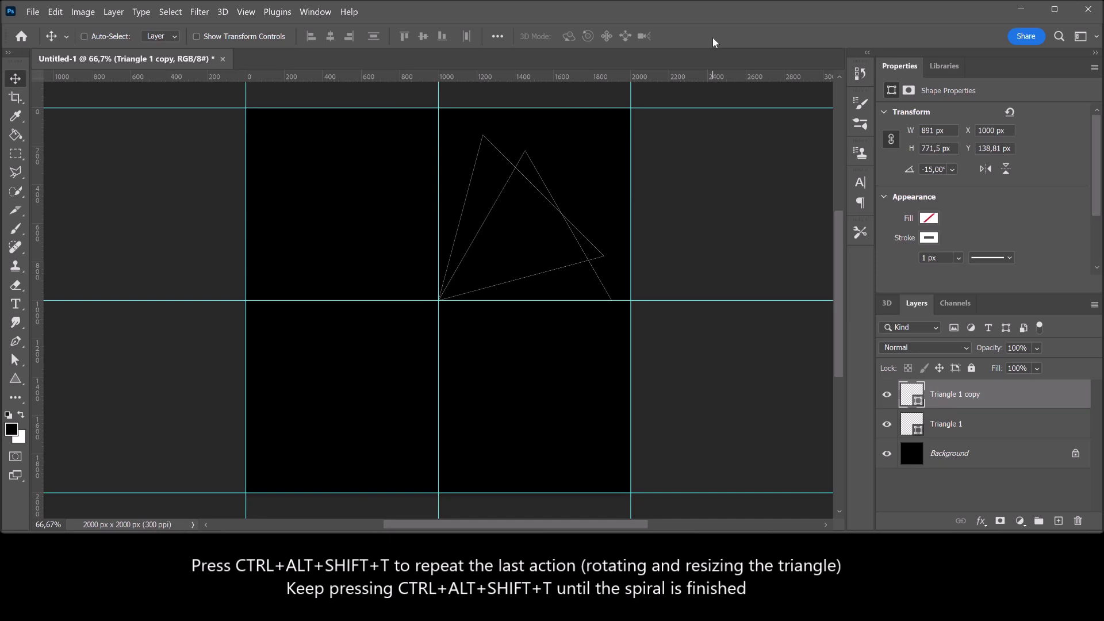
# Repeat the duplicating scale-and-rotate transform around the canvas center until the spiral is filled, up to triangle copy 265
pyautogui.hotkey('ctrl', 'alt', 'shift', 't')
pyautogui.hotkey('ctrl', 'alt', 'shift', 't')
pyautogui.hotkey('ctrl', 'alt', 'shift', 't')
pyautogui.hotkey('ctrl', 'alt', 'shift', 't')
pyautogui.hotkey('ctrl', 'alt', 'shift', 't')
pyautogui.hotkey('ctrl', 'alt', 'shift', 't')
pyautogui.hotkey('ctrl', 'alt', 'shift', 't')
pyautogui.hotkey('ctrl', 'alt', 'shift', 't')
pyautogui.hotkey('ctrl', 'alt', 'shift', 't')
pyautogui.hotkey('ctrl', 'alt', 'shift', 't')
pyautogui.hotkey('ctrl', 'alt', 'shift', 't')
pyautogui.hotkey('ctrl', 'alt', 'shift', 't')
pyautogui.hotkey('ctrl', 'alt', 'shift', 't')
pyautogui.hotkey('ctrl', 'alt', 'shift', 't')
pyautogui.hotkey('ctrl', 'alt', 'shift', 't')
pyautogui.hotkey('ctrl', 'alt', 'shift', 't')
pyautogui.hotkey('ctrl', 'alt', 'shift', 't')
pyautogui.hotkey('ctrl', 'alt', 'shift', 't')
pyautogui.hotkey('ctrl', 'alt', 'shift', 't')
pyautogui.hotkey('ctrl', 'alt', 'shift', 't')
pyautogui.hotkey('ctrl', 'alt', 'shift', 't')
pyautogui.hotkey('ctrl', 'alt', 'shift', 't')
pyautogui.hotkey('ctrl', 'alt', 'shift', 't')
pyautogui.hotkey('ctrl', 'alt', 'shift', 't')
pyautogui.hotkey('ctrl', 'alt', 'shift', 't')
pyautogui.hotkey('ctrl', 'alt', 'shift', 't')
pyautogui.hotkey('ctrl', 'alt', 'shift', 't')
pyautogui.hotkey('ctrl', 'alt', 'shift', 't')
pyautogui.hotkey('ctrl', 'alt', 'shift', 't')
pyautogui.hotkey('ctrl', 'alt', 'shift', 't')
pyautogui.hotkey('ctrl', 'alt', 'shift', 't')
pyautogui.hotkey('ctrl', 'alt', 'shift', 't')
pyautogui.hotkey('ctrl', 'alt', 'shift', 't')
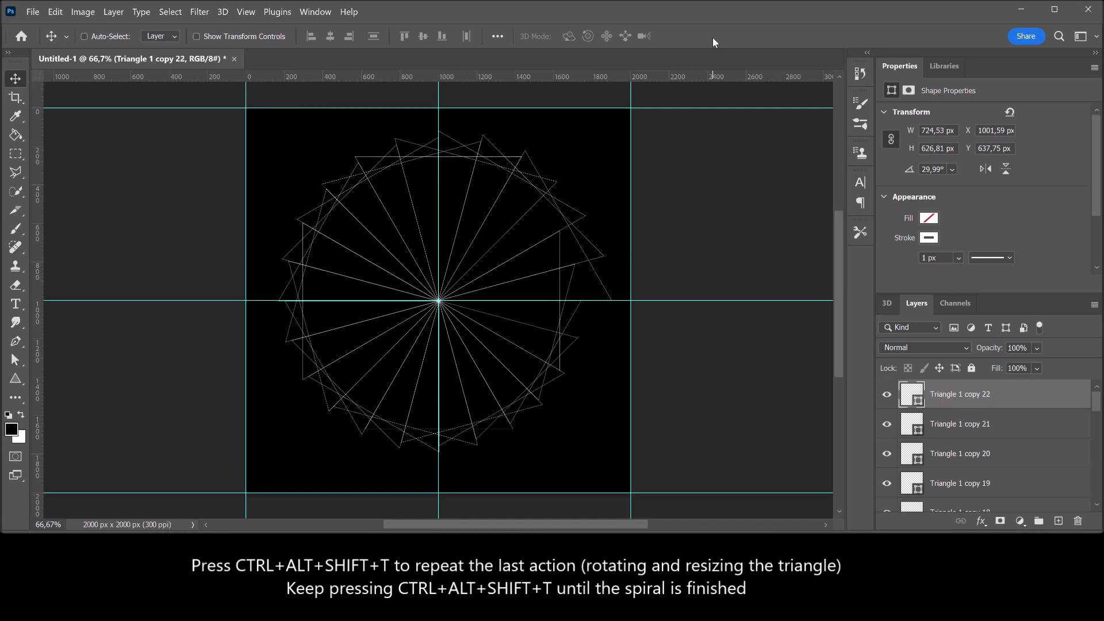
pyautogui.hotkey('ctrl', 'alt', 'shift', 't')
pyautogui.hotkey('ctrl', 'alt', 'shift', 't')
pyautogui.hotkey('ctrl', 'alt', 'shift', 't')
pyautogui.hotkey('ctrl', 'alt', 'shift', 't')
pyautogui.hotkey('ctrl', 'alt', 'shift', 't')
pyautogui.hotkey('ctrl', 'alt', 'shift', 't')
pyautogui.hotkey('ctrl', 'alt', 'shift', 't')
pyautogui.hotkey('ctrl', 'alt', 'shift', 't')
pyautogui.hotkey('ctrl', 'alt', 'shift', 't')
pyautogui.hotkey('ctrl', 'alt', 'shift', 't')
pyautogui.hotkey('ctrl', 'alt', 'shift', 't')
pyautogui.hotkey('ctrl', 'alt', 'shift', 't')
pyautogui.hotkey('ctrl', 'alt', 'shift', 't')
pyautogui.hotkey('ctrl', 'alt', 'shift', 't')
pyautogui.hotkey('ctrl', 'alt', 'shift', 't')
pyautogui.hotkey('ctrl', 'alt', 'shift', 't')
pyautogui.hotkey('ctrl', 'alt', 'shift', 't')
pyautogui.hotkey('ctrl', 'alt', 'shift', 't')
pyautogui.hotkey('ctrl', 'alt', 'shift', 't')
pyautogui.hotkey('ctrl', 'alt', 'shift', 't')
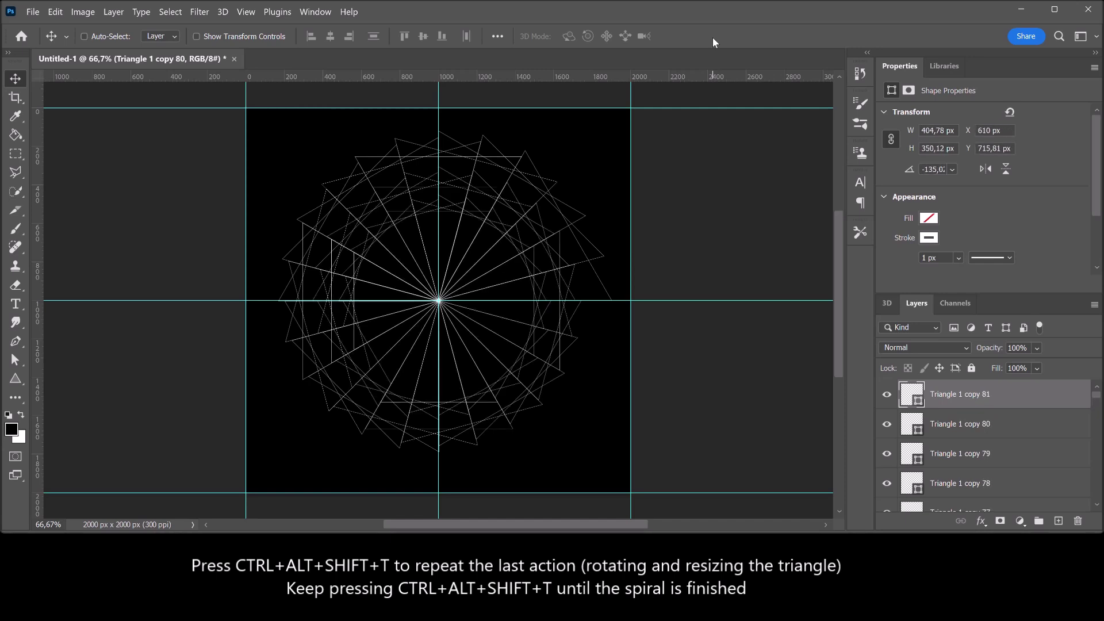
pyautogui.hotkey('ctrl', 'alt', 'shift', 't')
pyautogui.hotkey('ctrl', 'alt', 'shift', 't')
pyautogui.hotkey('ctrl', 'alt', 'shift', 't')
pyautogui.hotkey('ctrl', 'alt', 'shift', 't')
pyautogui.hotkey('ctrl', 'alt', 'shift', 't')
pyautogui.hotkey('ctrl', 'alt', 'shift', 't')
pyautogui.hotkey('ctrl', 'alt', 'shift', 't')
pyautogui.hotkey('ctrl', 'alt', 'shift', 't')
pyautogui.hotkey('ctrl', 'alt', 'shift', 't')
pyautogui.hotkey('ctrl', 'alt', 'shift', 't')
pyautogui.hotkey('ctrl', 'alt', 'shift', 't')
pyautogui.hotkey('ctrl', 'alt', 'shift', 't')
pyautogui.hotkey('ctrl', 'alt', 'shift', 't')
pyautogui.hotkey('ctrl', 'alt', 'shift', 't')
pyautogui.hotkey('ctrl', 'alt', 'shift', 't')
pyautogui.hotkey('ctrl', 'alt', 'shift', 't')
pyautogui.hotkey('ctrl', 'alt', 'shift', 't')
pyautogui.hotkey('ctrl', 'alt', 'shift', 't')
pyautogui.hotkey('ctrl', 'alt', 'shift', 't')
pyautogui.hotkey('ctrl', 'alt', 'shift', 't')
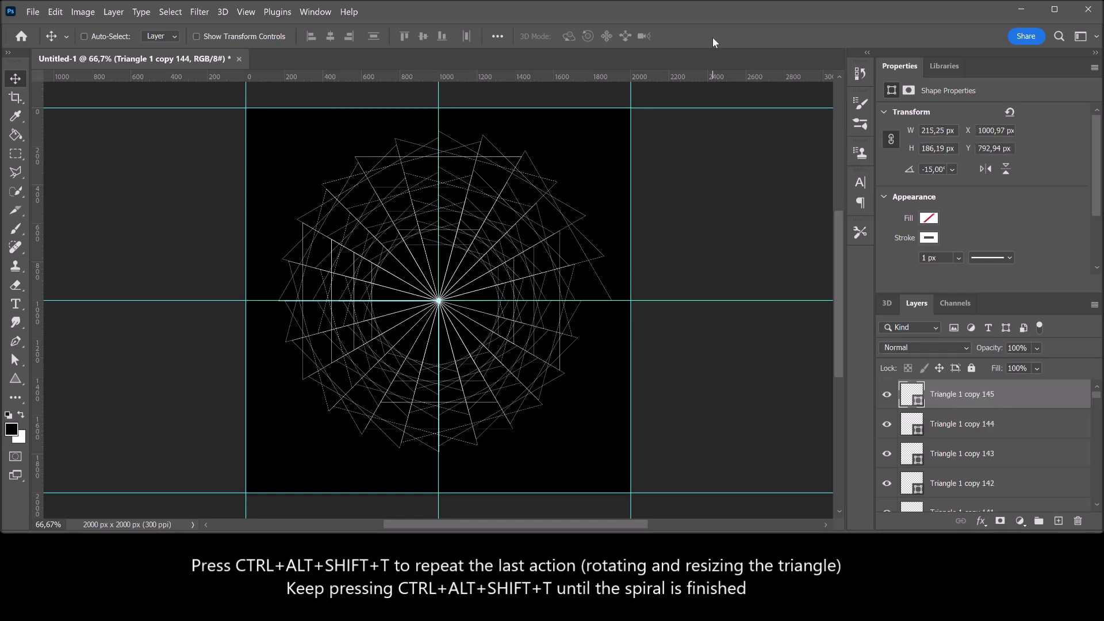
pyautogui.hotkey('ctrl', 'alt', 'shift', 't')
pyautogui.hotkey('ctrl', 'alt', 'shift', 't')
pyautogui.hotkey('ctrl', 'alt', 'shift', 't')
pyautogui.hotkey('ctrl', 'alt', 'shift', 't')
pyautogui.hotkey('ctrl', 'alt', 'shift', 't')
pyautogui.hotkey('ctrl', 'alt', 'shift', 't')
pyautogui.hotkey('ctrl', 'alt', 'shift', 't')
pyautogui.hotkey('ctrl', 'alt', 'shift', 't')
pyautogui.hotkey('ctrl', 'alt', 'shift', 't')
pyautogui.hotkey('ctrl', 'alt', 'shift', 't')
pyautogui.hotkey('ctrl', 'alt', 'shift', 't')
pyautogui.hotkey('ctrl', 'alt', 'shift', 't')
pyautogui.hotkey('ctrl', 'alt', 'shift', 't')
pyautogui.hotkey('ctrl', 'alt', 'shift', 't')
pyautogui.hotkey('ctrl', 'alt', 'shift', 't')
pyautogui.hotkey('ctrl', 'alt', 'shift', 't')
pyautogui.hotkey('ctrl', 'alt', 'shift', 't')
pyautogui.hotkey('ctrl', 'alt', 'shift', 't')
pyautogui.hotkey('ctrl', 'alt', 'shift', 't')
pyautogui.hotkey('ctrl', 'alt', 'shift', 't')
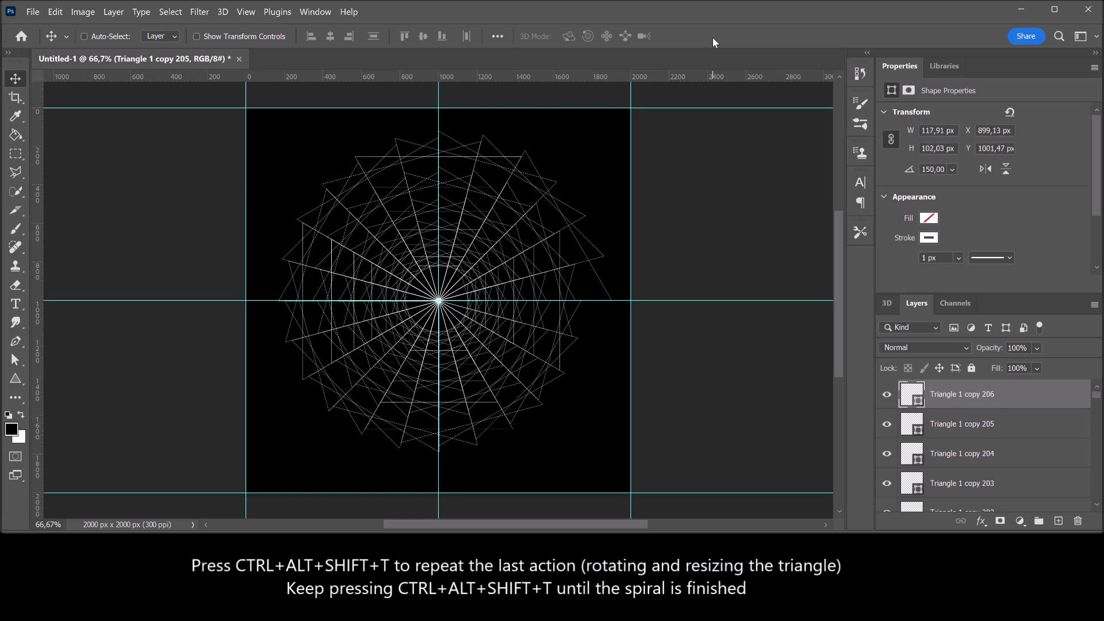
pyautogui.hotkey('ctrl', 'alt', 'shift', 't')
pyautogui.hotkey('ctrl', 'alt', 'shift', 't')
pyautogui.hotkey('ctrl', 'alt', 'shift', 't')
pyautogui.hotkey('ctrl', 'alt', 'shift', 't')
pyautogui.hotkey('ctrl', 'alt', 'shift', 't')
pyautogui.hotkey('ctrl', 'alt', 'shift', 't')
pyautogui.hotkey('ctrl', 'alt', 'shift', 't')
pyautogui.hotkey('ctrl', 'alt', 'shift', 't')
pyautogui.hotkey('ctrl', 'alt', 'shift', 't')
pyautogui.hotkey('ctrl', 'alt', 'shift', 't')
pyautogui.hotkey('ctrl', 'alt', 'shift', 't')
pyautogui.hotkey('ctrl', 'alt', 'shift', 't')
pyautogui.hotkey('ctrl', 'alt', 'shift', 't')
pyautogui.hotkey('ctrl', 'alt', 'shift', 't')
pyautogui.hotkey('ctrl', 'alt', 'shift', 't')
pyautogui.hotkey('ctrl', 'alt', 'shift', 't')
pyautogui.hotkey('ctrl', 'alt', 'shift', 't')
pyautogui.hotkey('ctrl', 'alt', 'shift', 't')
pyautogui.hotkey('ctrl', 'alt', 'shift', 't')
pyautogui.hotkey('ctrl', 'alt', 'shift', 't')
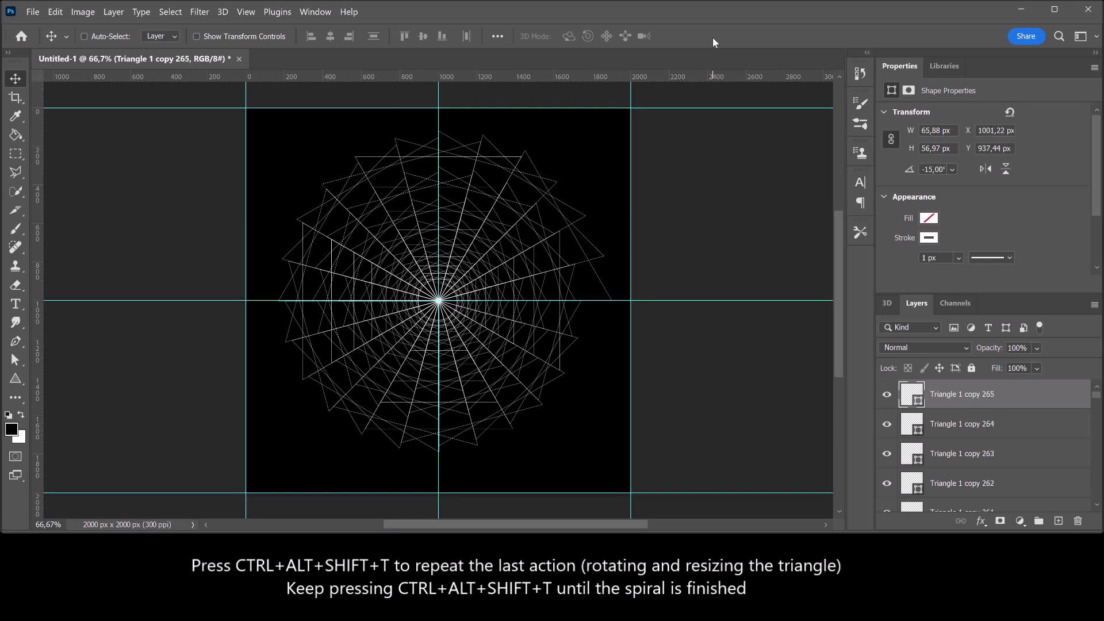
# Keep repeating the duplicating scale-and-rotate transform around the canvas center until triangle copy 400 is created
pyautogui.hotkey('ctrl', 'alt', 'shift', 't')
pyautogui.hotkey('ctrl', 'alt', 'shift', 't')
pyautogui.hotkey('ctrl', 'alt', 'shift', 't')
pyautogui.hotkey('ctrl', 'alt', 'shift', 't')
pyautogui.hotkey('ctrl', 'alt', 'shift', 't')
pyautogui.hotkey('ctrl', 'alt', 'shift', 't')
pyautogui.hotkey('ctrl', 'alt', 'shift', 't')
pyautogui.hotkey('ctrl', 'alt', 'shift', 't')
pyautogui.hotkey('ctrl', 'alt', 'shift', 't')
pyautogui.hotkey('ctrl', 'alt', 'shift', 't')
pyautogui.hotkey('ctrl', 'alt', 'shift', 't')
pyautogui.hotkey('ctrl', 'alt', 'shift', 't')
pyautogui.hotkey('ctrl', 'alt', 'shift', 't')
pyautogui.hotkey('ctrl', 'alt', 'shift', 't')
pyautogui.hotkey('ctrl', 'alt', 'shift', 't')
pyautogui.hotkey('ctrl', 'alt', 'shift', 't')
pyautogui.hotkey('ctrl', 'alt', 'shift', 't')
pyautogui.hotkey('ctrl', 'alt', 'shift', 't')
pyautogui.hotkey('ctrl', 'alt', 'shift', 't')
pyautogui.hotkey('ctrl', 'alt', 'shift', 't')
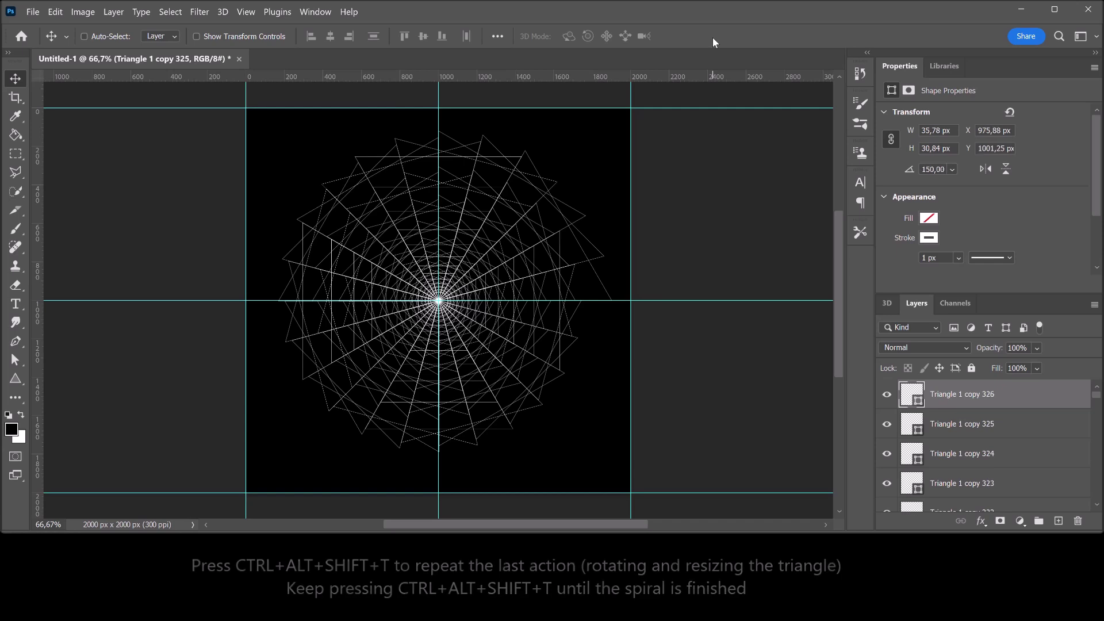
pyautogui.hotkey('ctrl', 'alt', 'shift', 't')
pyautogui.hotkey('ctrl', 'alt', 'shift', 't')
pyautogui.hotkey('ctrl', 'alt', 'shift', 't')
pyautogui.hotkey('ctrl', 'alt', 'shift', 't')
pyautogui.hotkey('ctrl', 'alt', 'shift', 't')
pyautogui.hotkey('ctrl', 'alt', 'shift', 't')
pyautogui.hotkey('ctrl', 'alt', 'shift', 't')
pyautogui.hotkey('ctrl', 'alt', 'shift', 't')
pyautogui.hotkey('ctrl', 'alt', 'shift', 't')
pyautogui.hotkey('ctrl', 'alt', 'shift', 't')
pyautogui.hotkey('ctrl', 'alt', 'shift', 't')
pyautogui.hotkey('ctrl', 'alt', 'shift', 't')
pyautogui.hotkey('ctrl', 'alt', 'shift', 't')
pyautogui.hotkey('ctrl', 'alt', 'shift', 't')
pyautogui.hotkey('ctrl', 'alt', 'shift', 't')
pyautogui.hotkey('ctrl', 'alt', 'shift', 't')
pyautogui.hotkey('ctrl', 'alt', 'shift', 't')
pyautogui.hotkey('ctrl', 'alt', 'shift', 't')
pyautogui.hotkey('ctrl', 'alt', 'shift', 't')
pyautogui.hotkey('ctrl', 'alt', 'shift', 't')
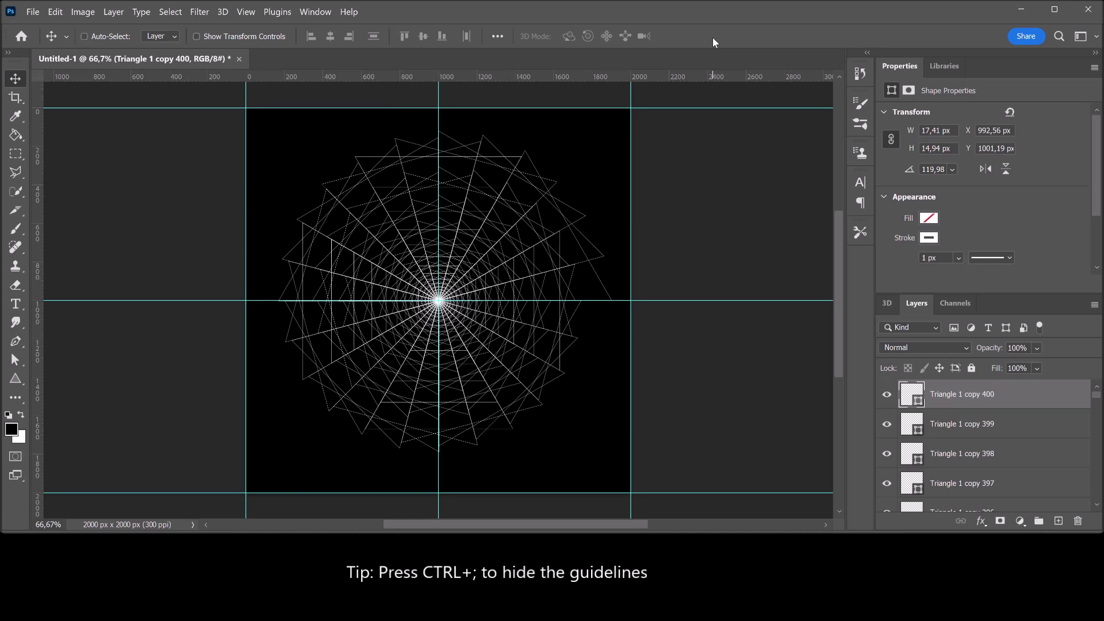
# Hide the guides and group all the triangle layers, from Triangle 1 copy 400 down to Triangle 1, leaving out the Background
pyautogui.hotkey('ctrl', ';')
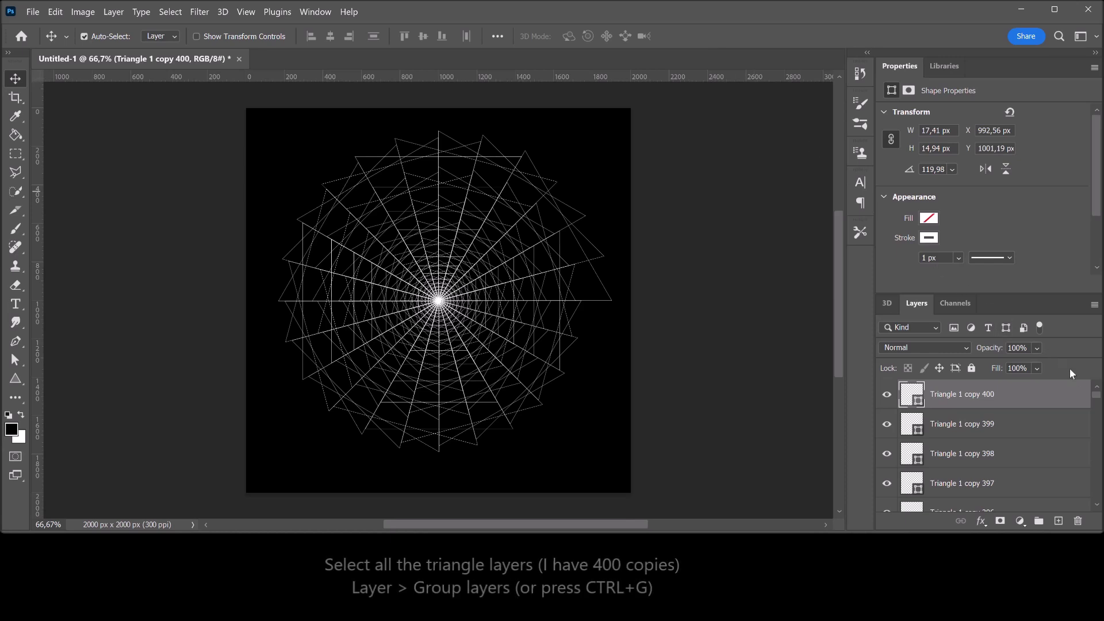
pyautogui.moveTo(1098, 398); pyautogui.dragTo(1098, 498)
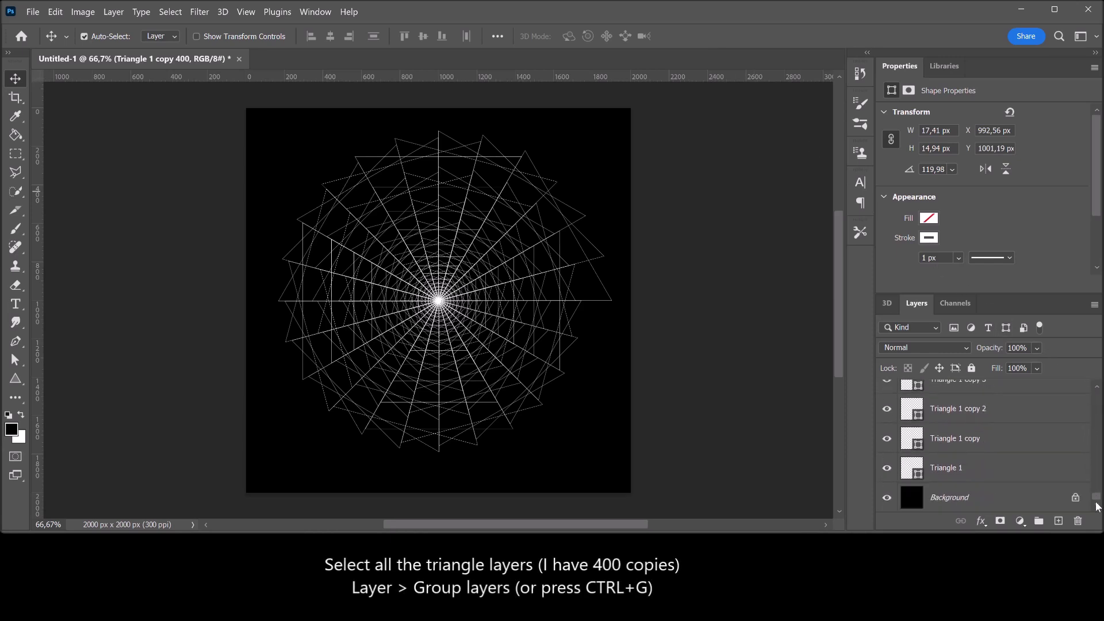
pyautogui.keyDown('shift'); pyautogui.click(1037, 471); pyautogui.keyUp('shift')
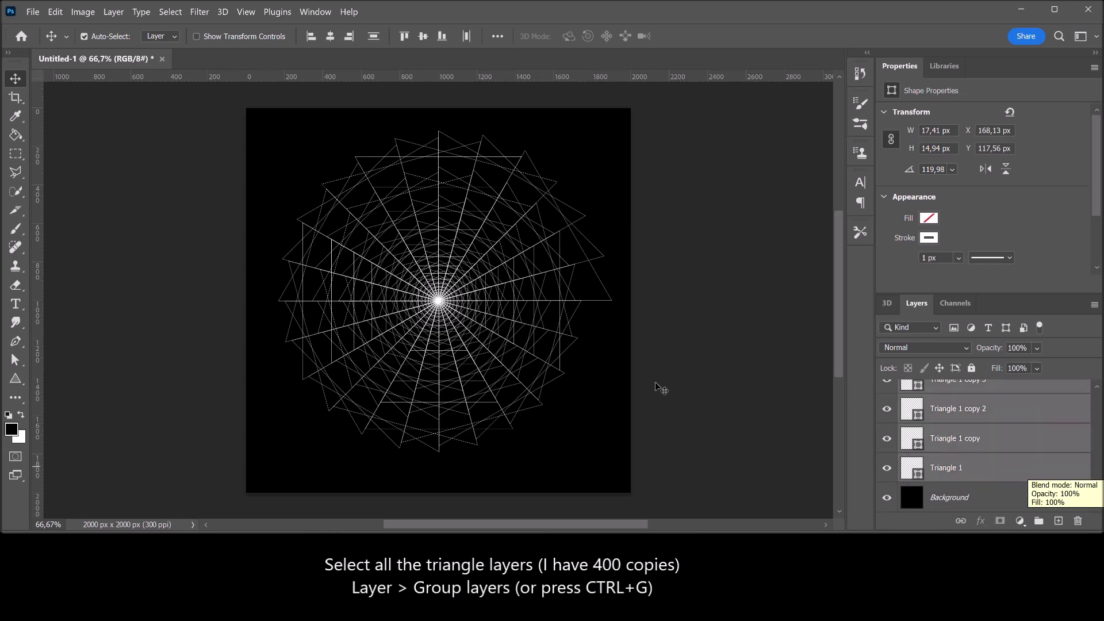
pyautogui.click(113, 12)
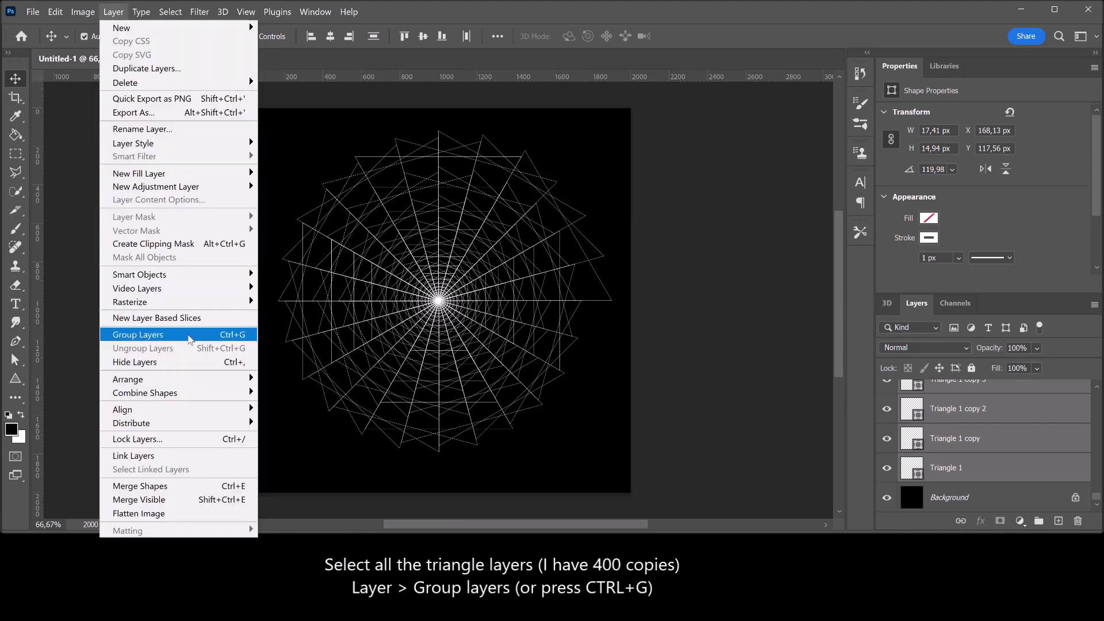
pyautogui.click(190, 341)
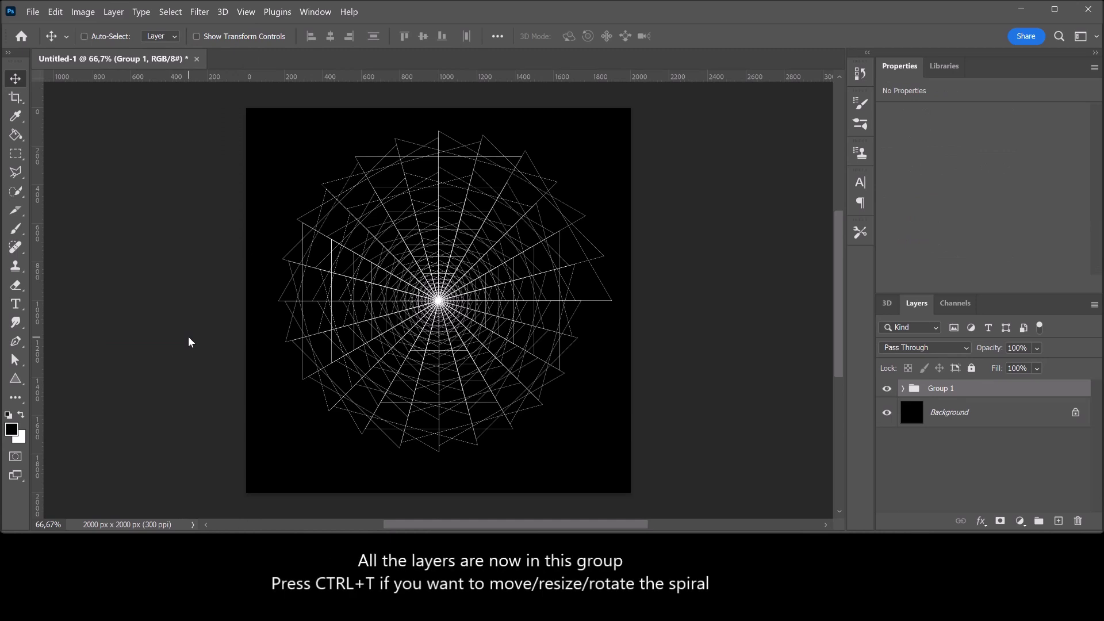
# Transform the spiral group to about 107% scale and -1.33° rotation, centered on the canvas at about X 1000, Y 1000 px
pyautogui.hotkey('ctrl', 't')
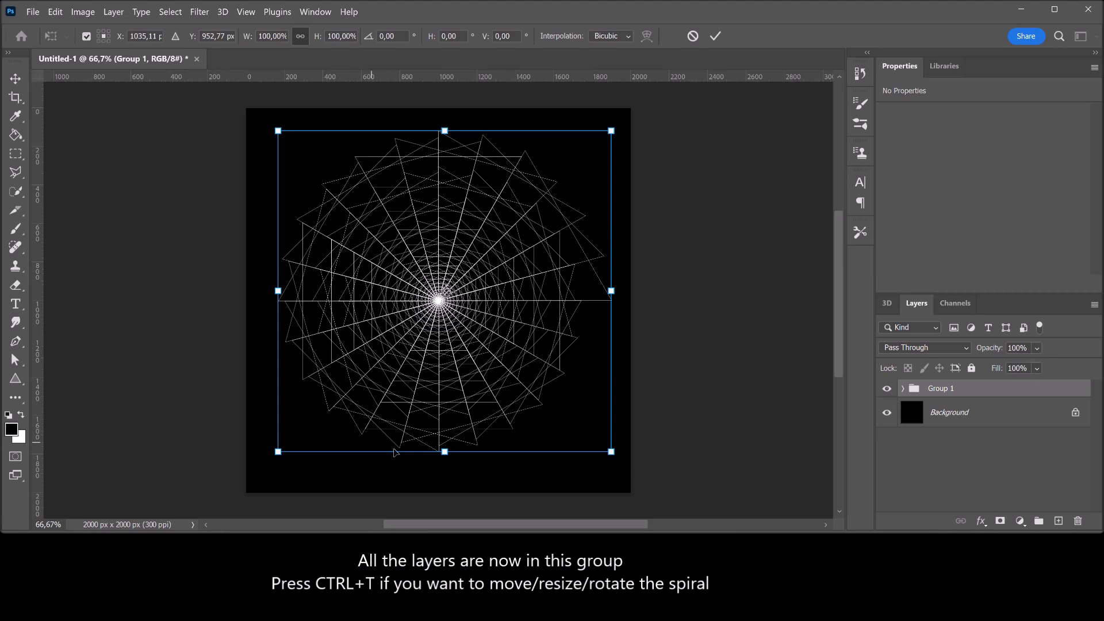
pyautogui.moveTo(445, 452); pyautogui.dragTo(446, 474)
pyautogui.moveTo(633, 119)
pyautogui.mouseDown()
pyautogui.moveTo(652, 186)
pyautogui.moveTo(627, 112)
pyautogui.mouseUp()
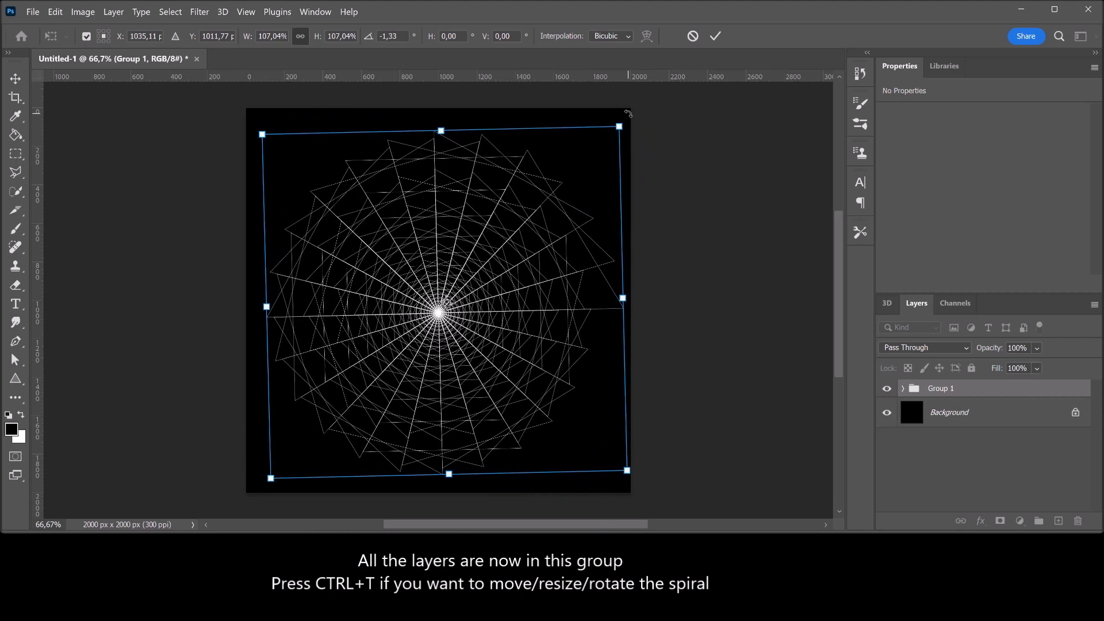
pyautogui.moveTo(478, 314); pyautogui.dragTo(458, 317)
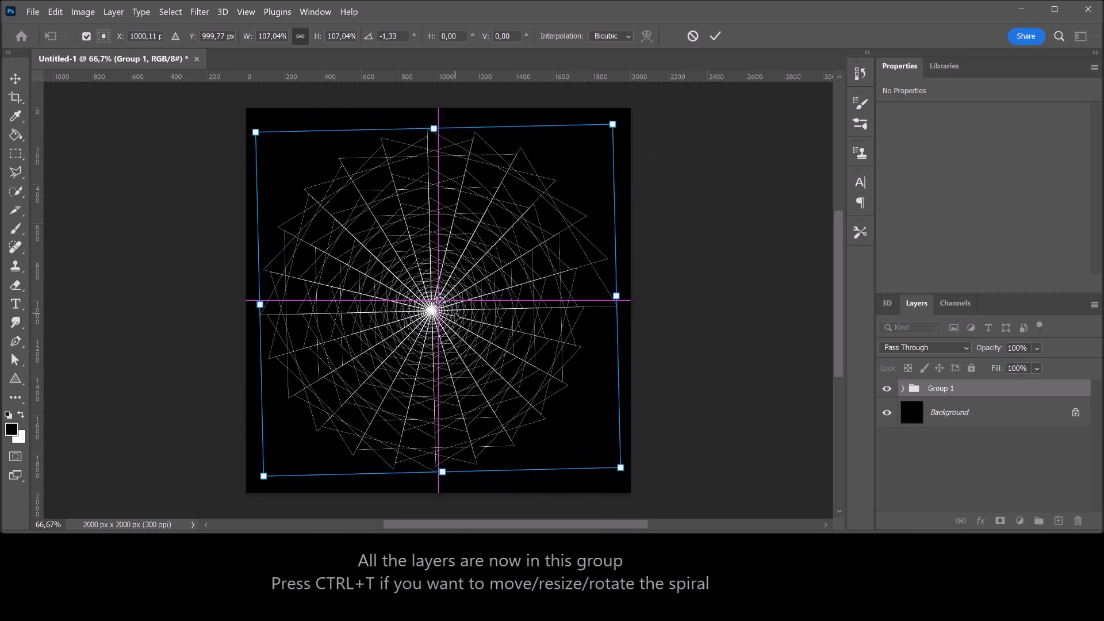
pyautogui.click(715, 37)
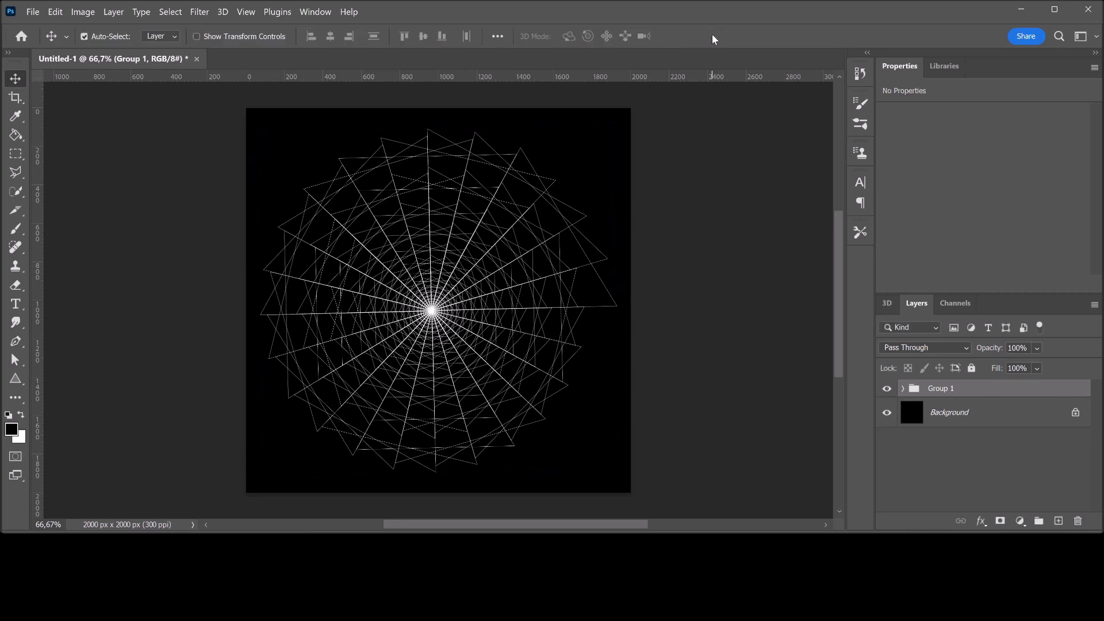